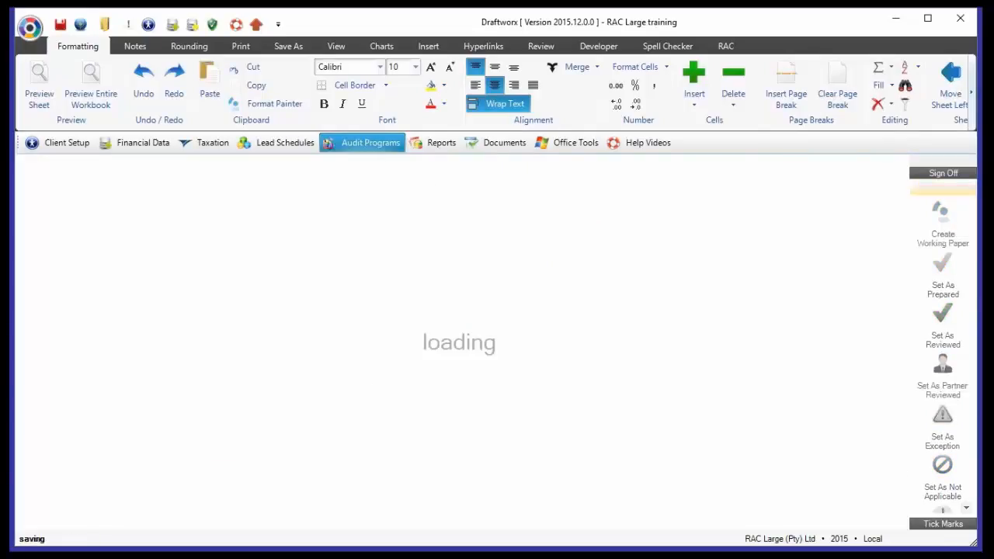
Collapse the header details block at the beginning of the New engagement Predecessor auditor review sheet
{"action": "scroll", "coordinate": [305, 334], "scroll_direction": "up", "scroll_amount": 10}
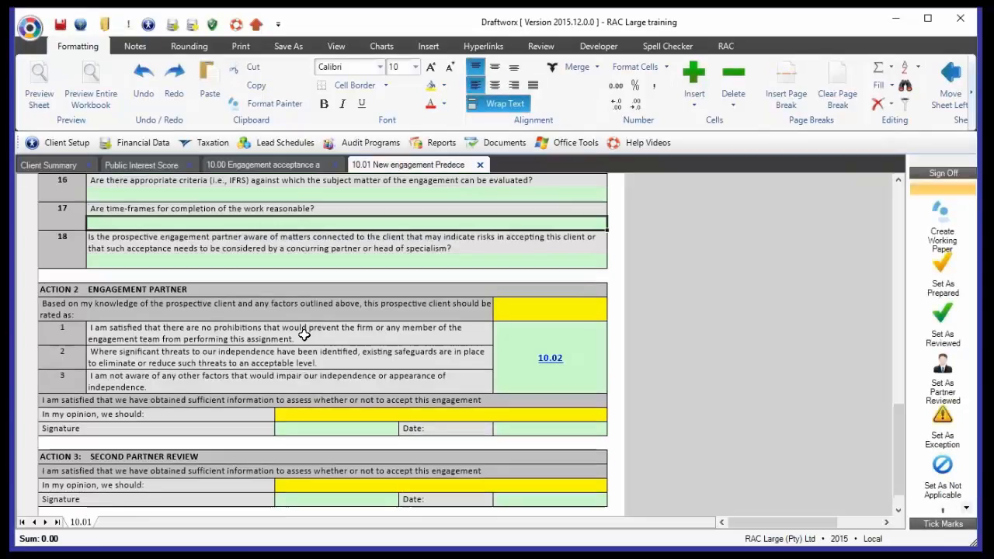
{"action": "scroll", "coordinate": [304, 334], "scroll_direction": "up", "scroll_amount": 3}
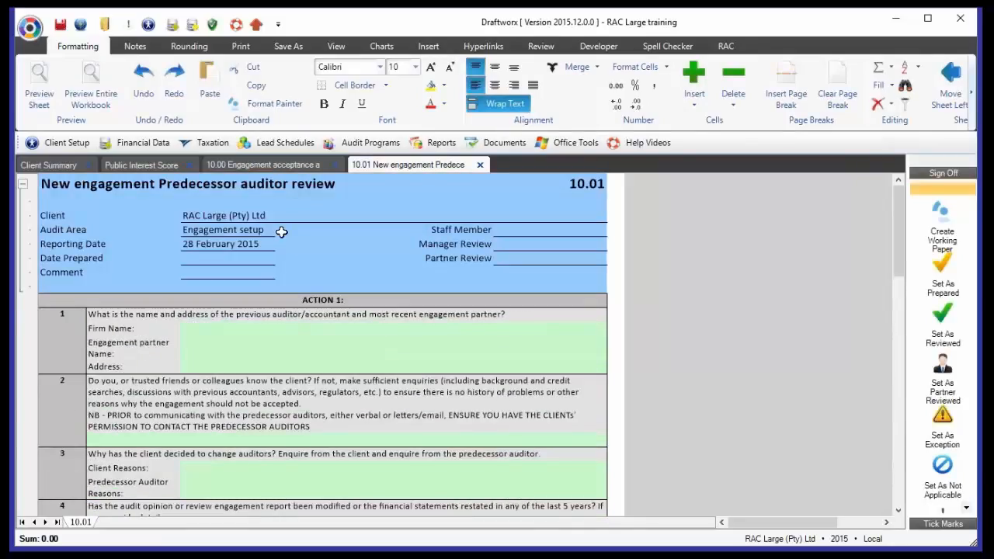
{"action": "left_click", "coordinate": [25, 185]}
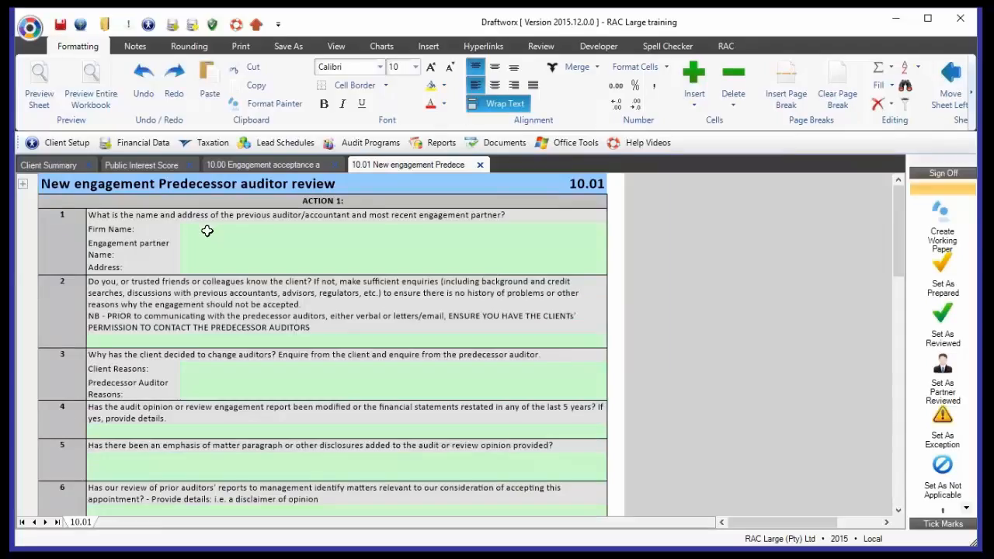
Examine the Action 1 questions on the predecessor auditor, the client's reasons for changing auditors and engagement risks through question 18
{"action": "left_click", "coordinate": [196, 374]}
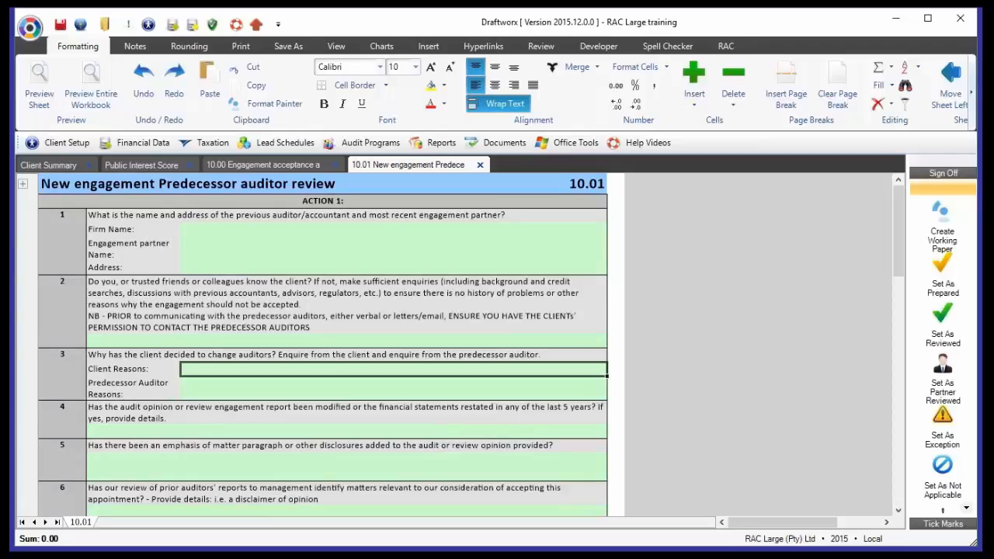
{"action": "left_click", "coordinate": [194, 325]}
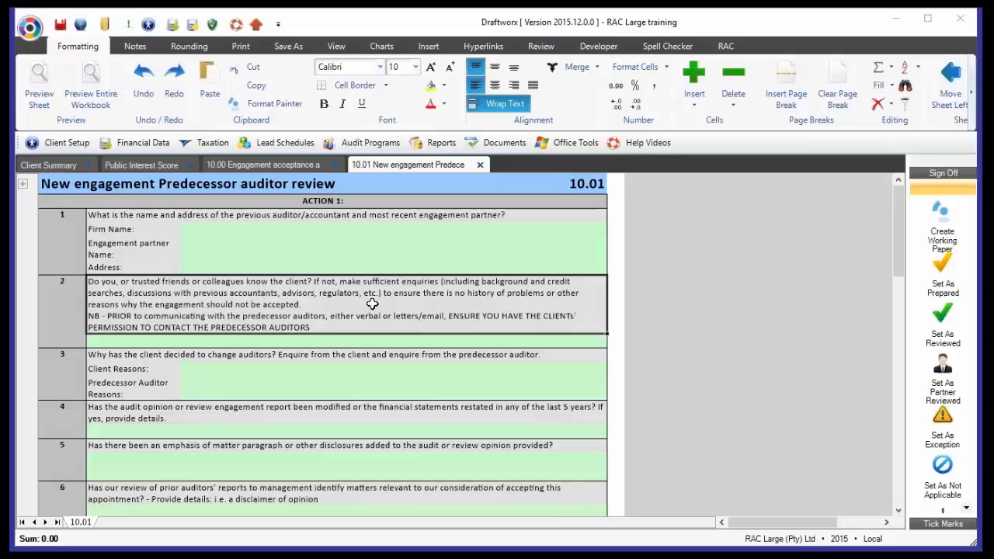
{"action": "left_click", "coordinate": [227, 370]}
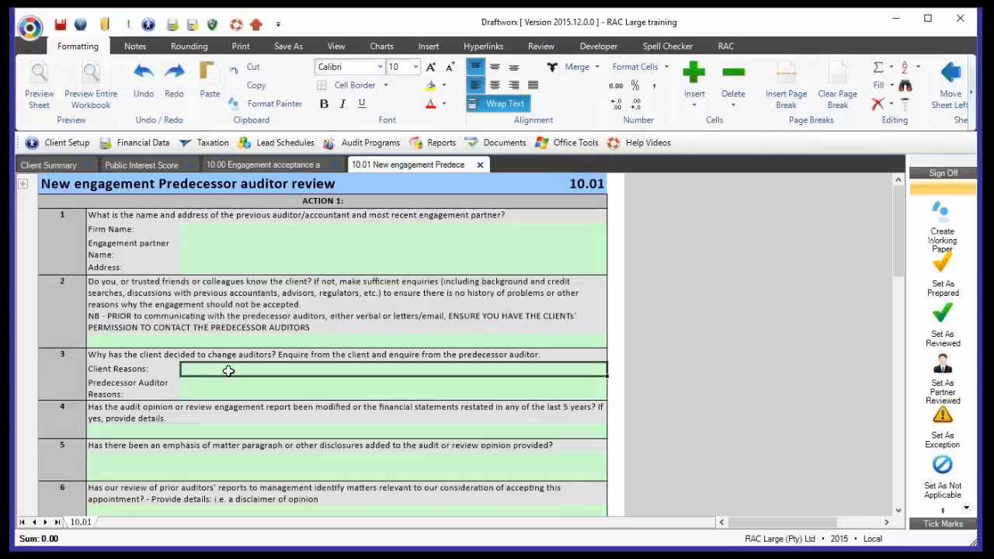
{"action": "left_click", "coordinate": [215, 392]}
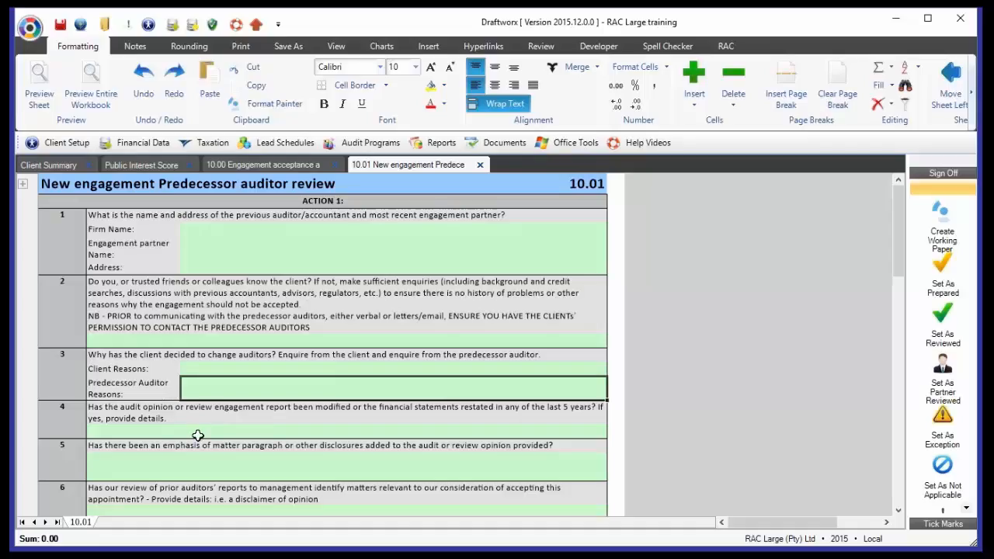
{"action": "scroll", "coordinate": [198, 436], "scroll_direction": "down", "scroll_amount": 1}
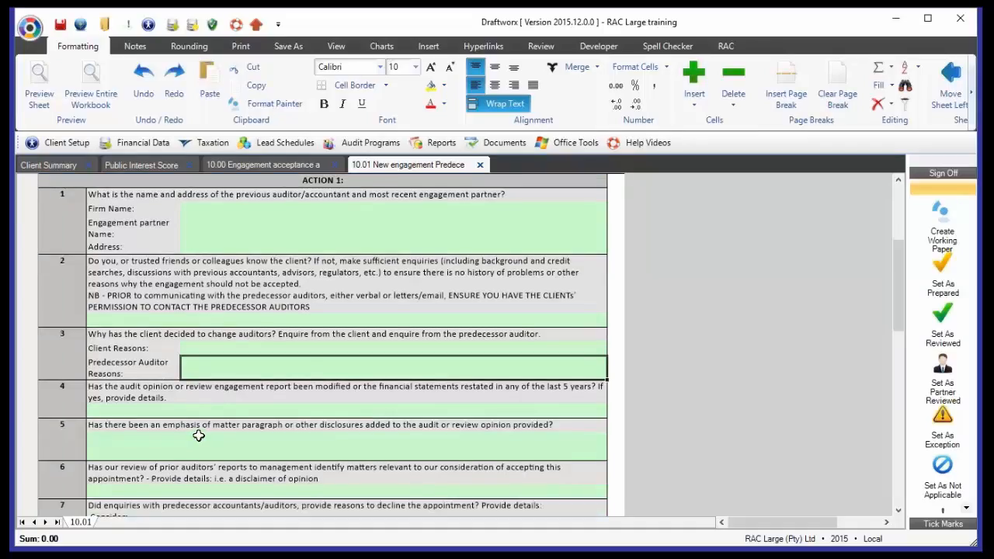
{"action": "scroll", "coordinate": [198, 436], "scroll_direction": "down", "scroll_amount": 2}
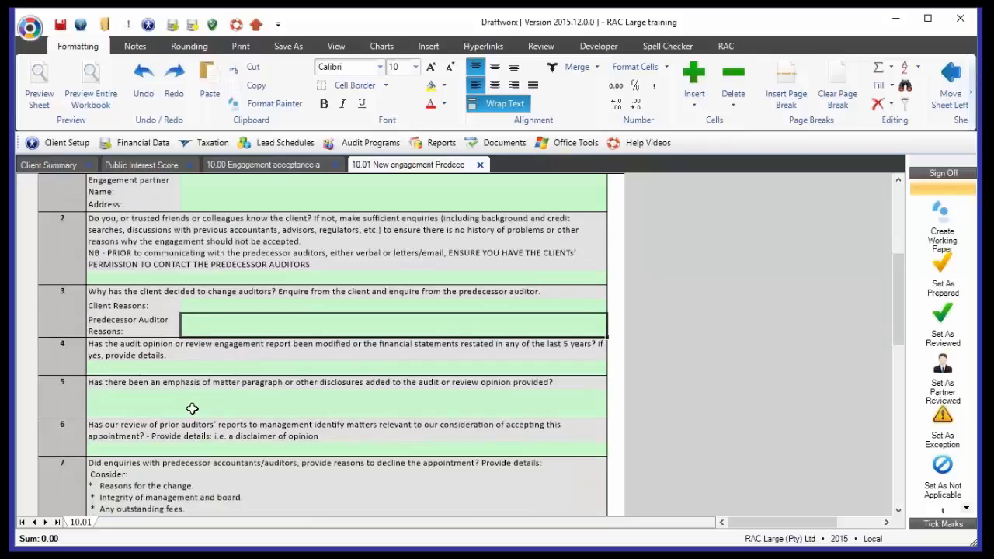
{"action": "scroll", "coordinate": [192, 404], "scroll_direction": "down", "scroll_amount": 7}
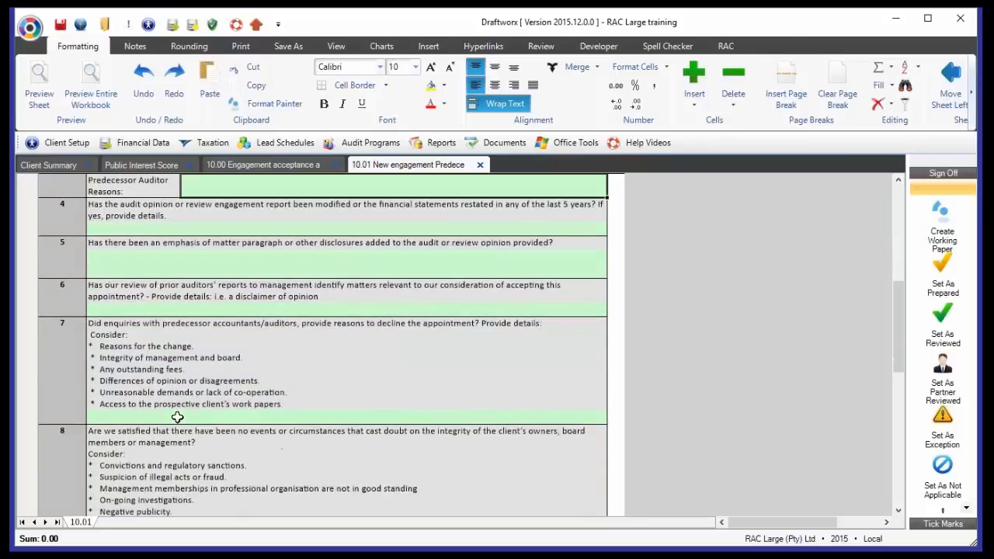
{"action": "left_click", "coordinate": [177, 417]}
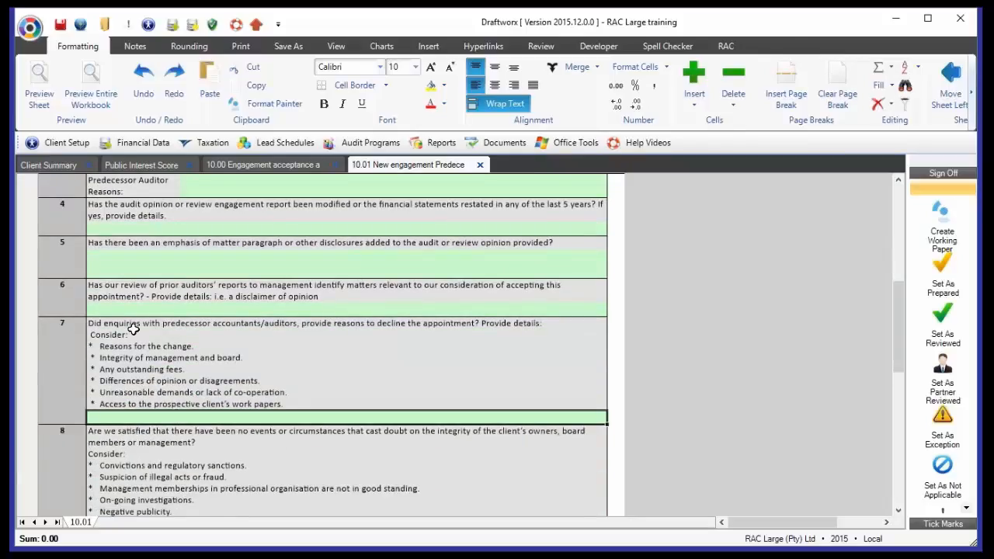
{"action": "scroll", "coordinate": [198, 350], "scroll_direction": "down", "scroll_amount": 5}
{"action": "scroll", "coordinate": [233, 406], "scroll_direction": "down", "scroll_amount": 15}
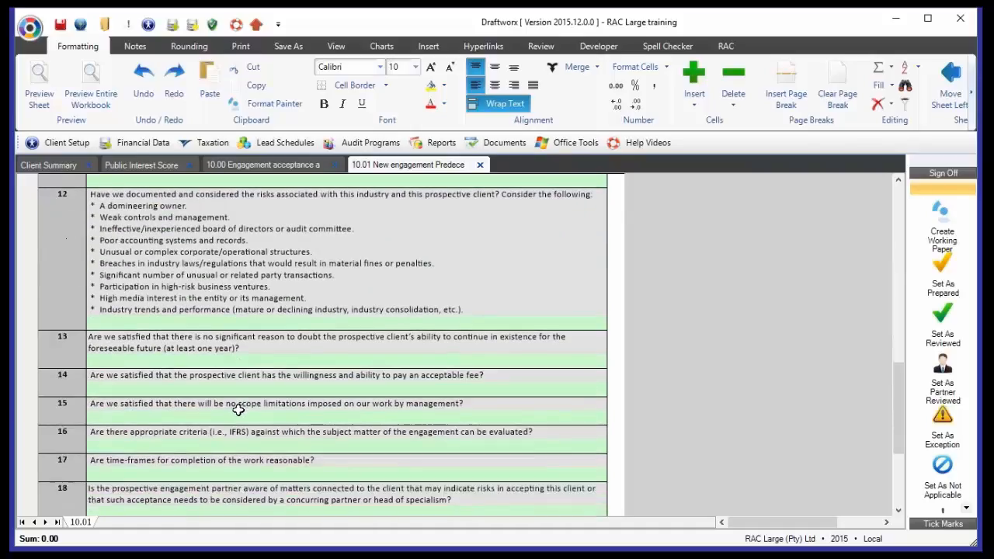
{"action": "scroll", "coordinate": [239, 409], "scroll_direction": "down", "scroll_amount": 10}
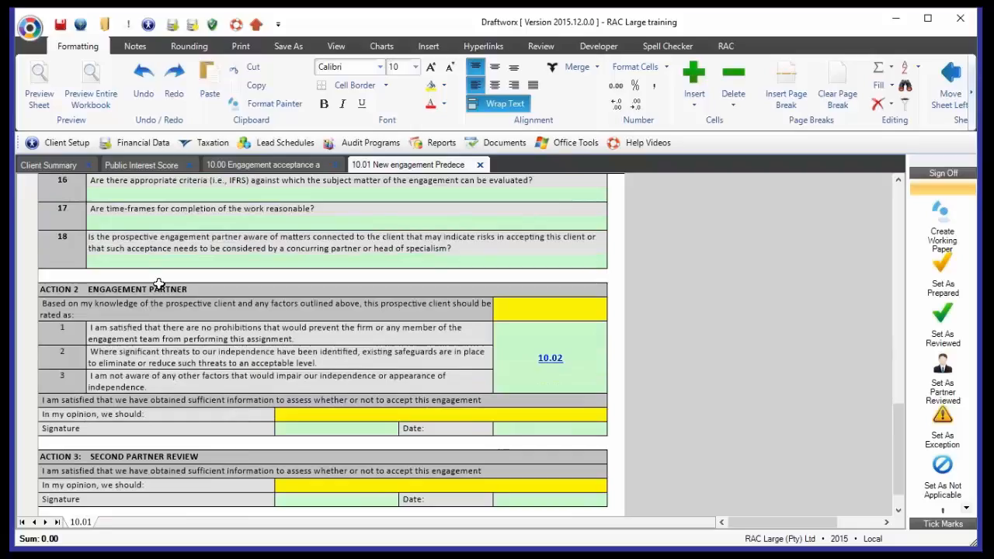
Rate the prospective client as Moderate Risk in the Action 2 Engagement Partner section
{"action": "left_click", "coordinate": [109, 318]}
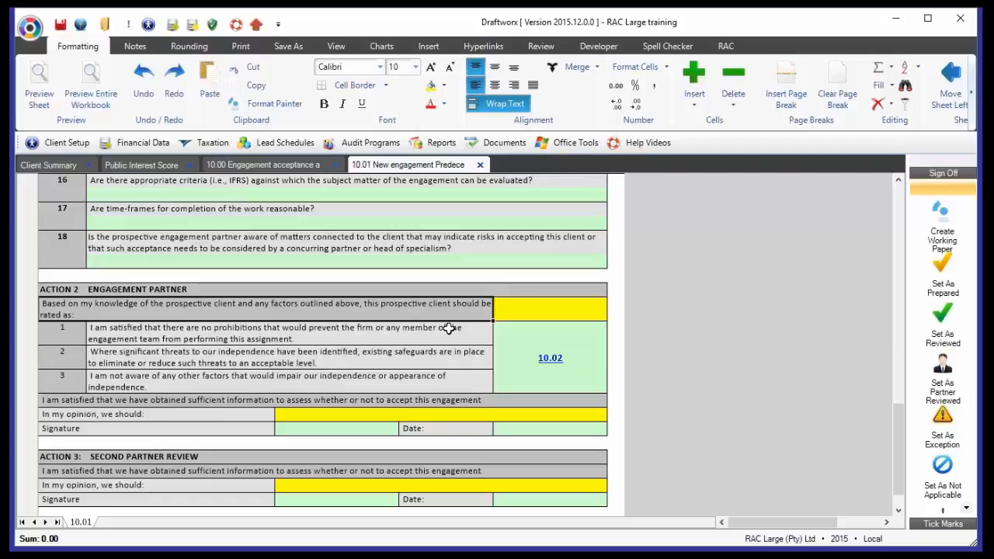
{"action": "left_click", "coordinate": [527, 310]}
{"action": "left_click", "coordinate": [613, 314]}
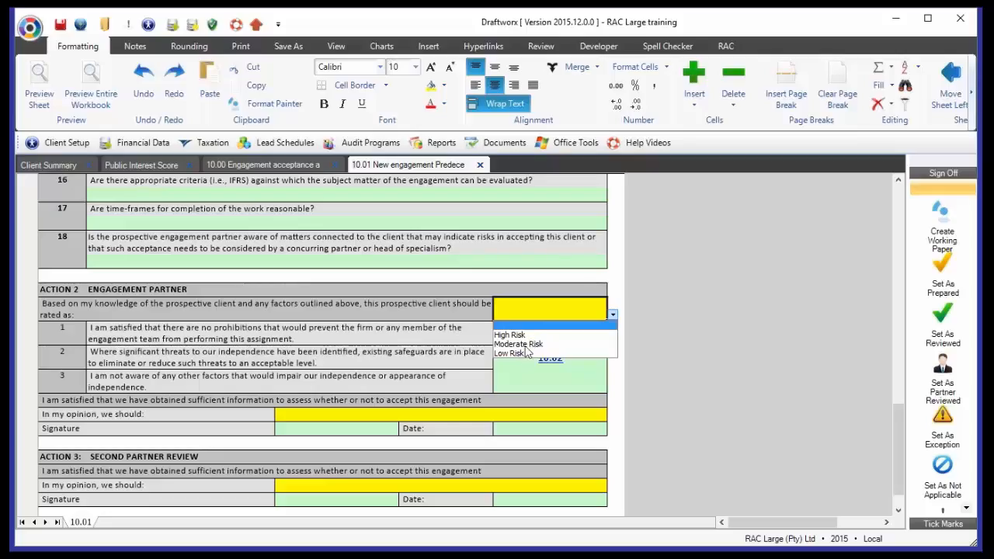
{"action": "left_click", "coordinate": [531, 344]}
Set the engagement partner's opinion in Action 2 to Accept the engagement
{"action": "left_click", "coordinate": [222, 340]}
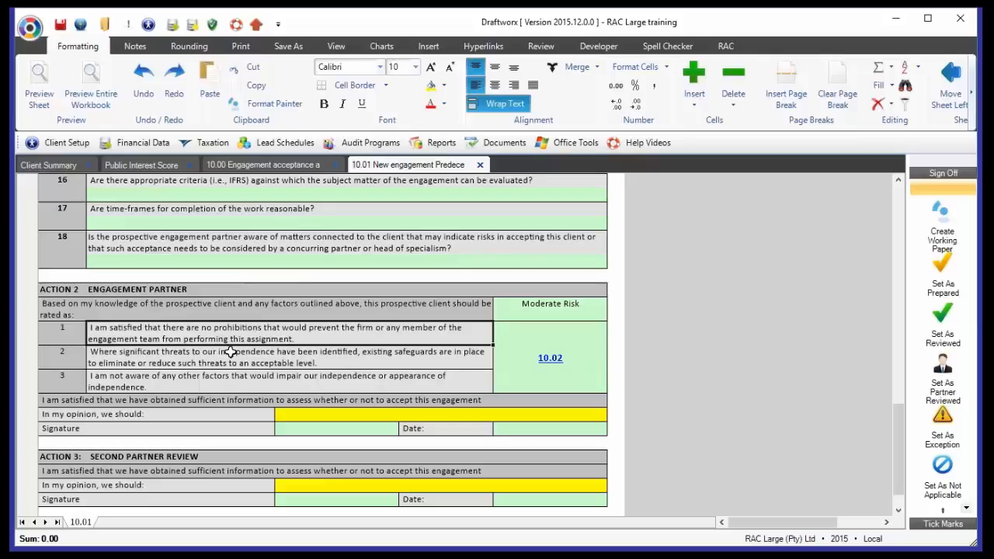
{"action": "left_click", "coordinate": [332, 414]}
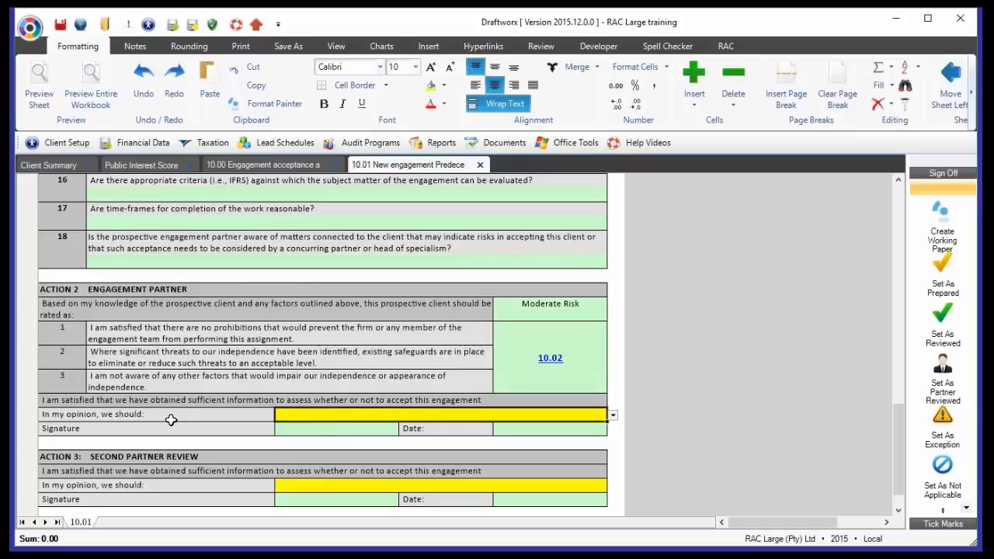
{"action": "left_click", "coordinate": [613, 416]}
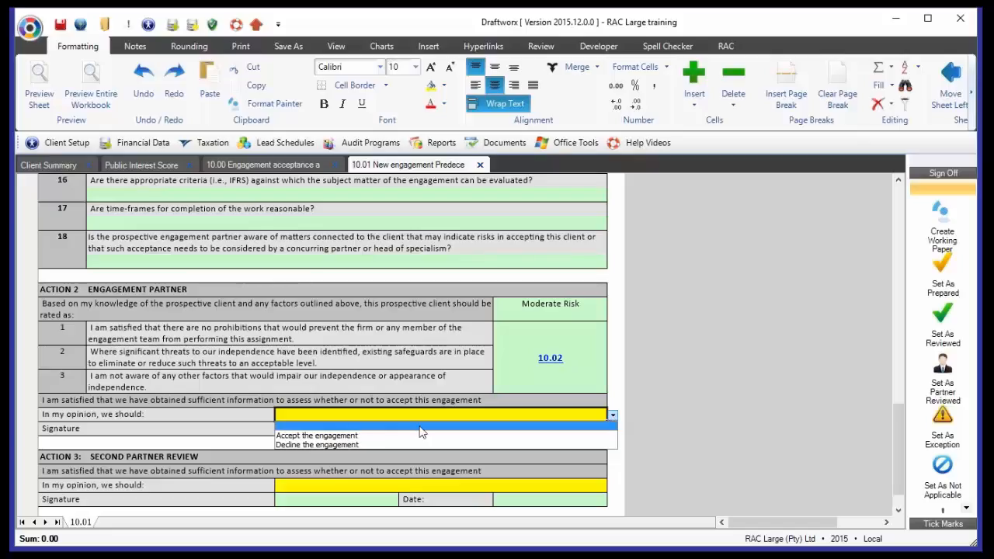
{"action": "left_click", "coordinate": [311, 437]}
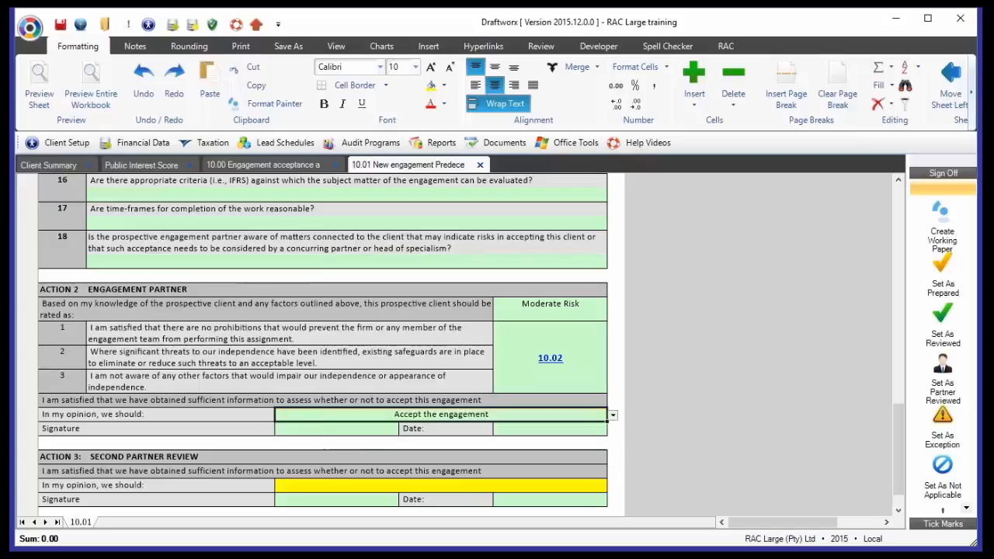
{"action": "left_click", "coordinate": [303, 431]}
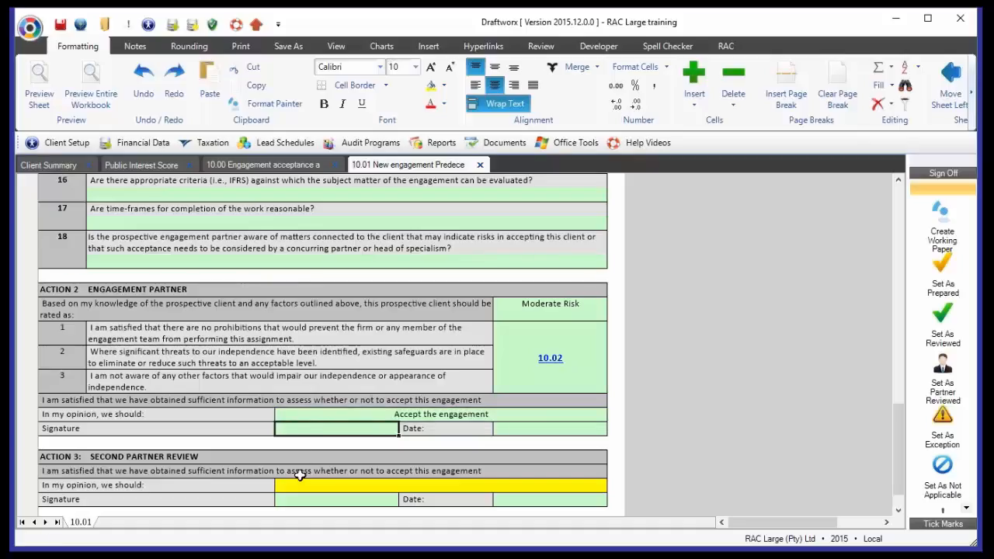
Set the Action 3 second partner review opinion to Accept the engagement and sign the working paper off as partner reviewed
{"action": "left_click", "coordinate": [227, 459]}
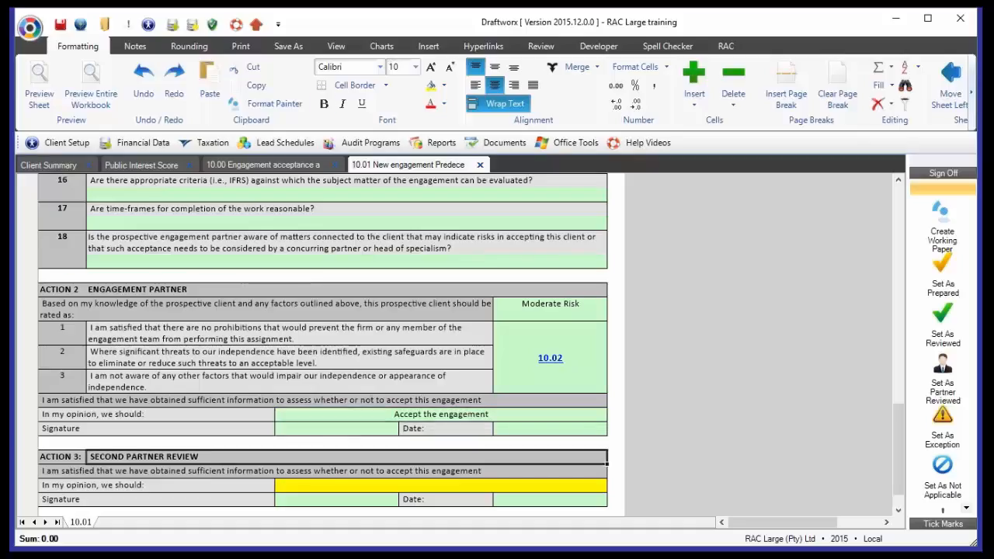
{"action": "left_click", "coordinate": [290, 485]}
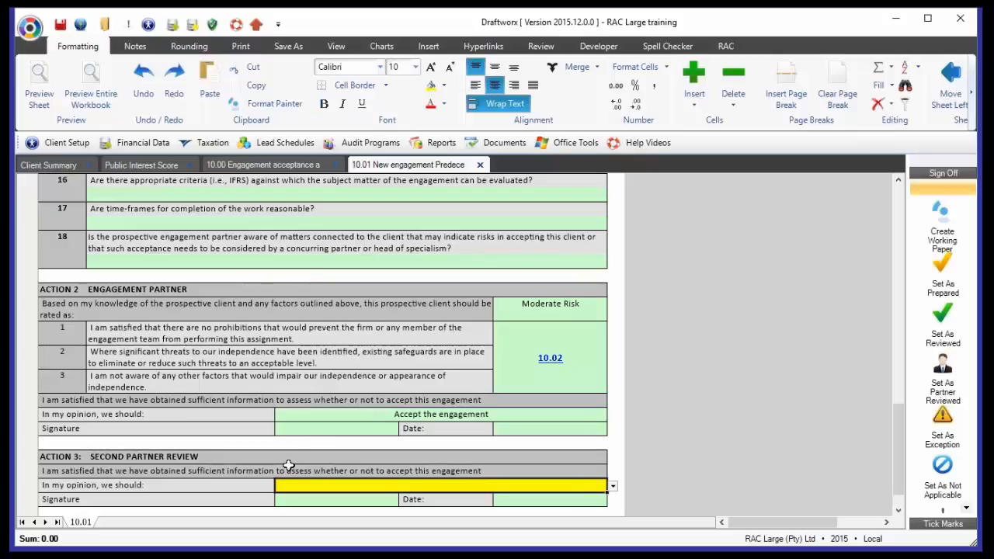
{"action": "left_click", "coordinate": [612, 486]}
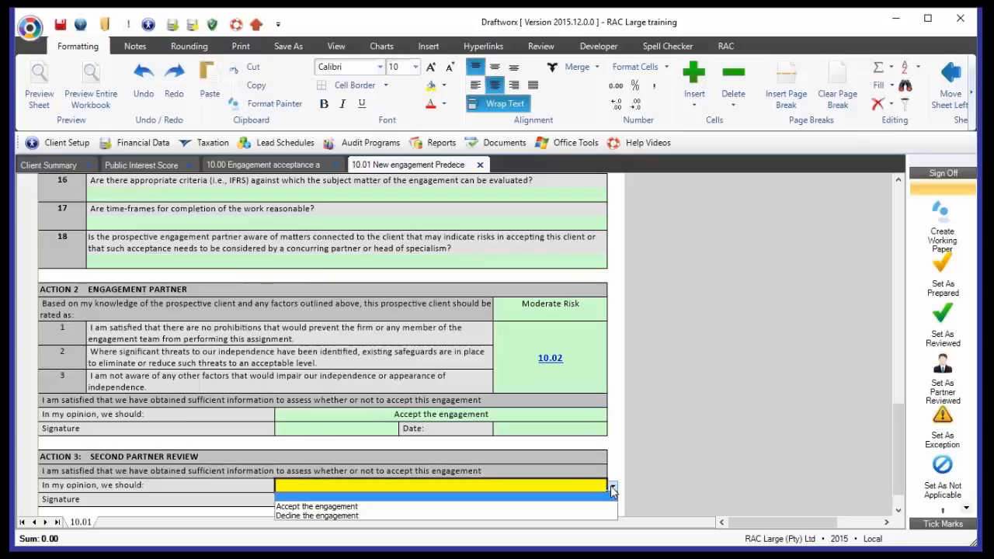
{"action": "left_click", "coordinate": [613, 487]}
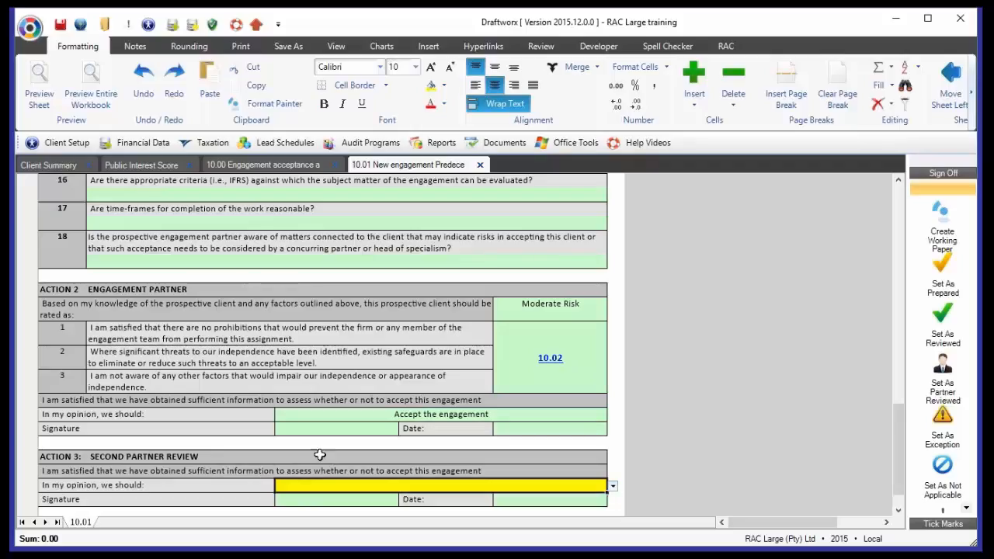
{"action": "scroll", "coordinate": [320, 455], "scroll_direction": "down", "scroll_amount": 1}
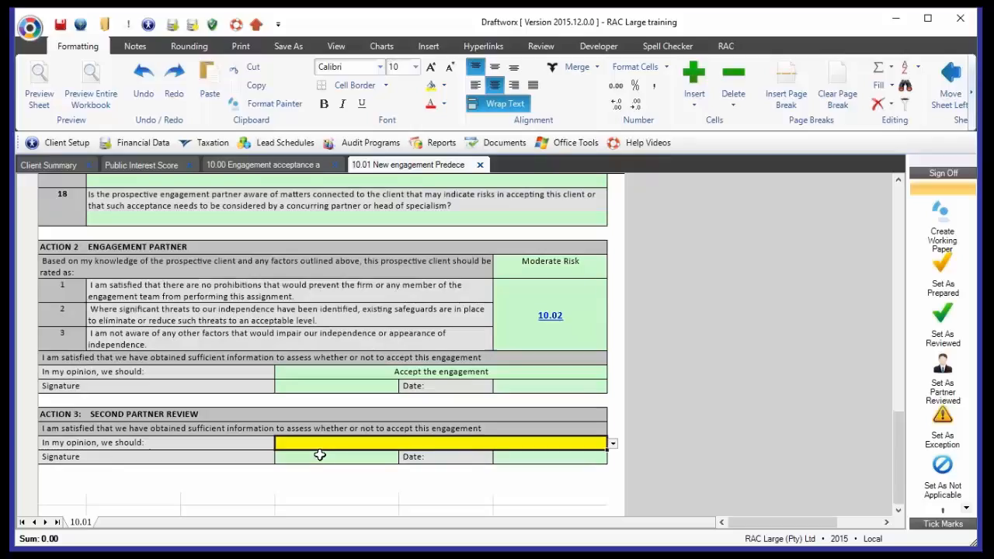
{"action": "left_click", "coordinate": [612, 444]}
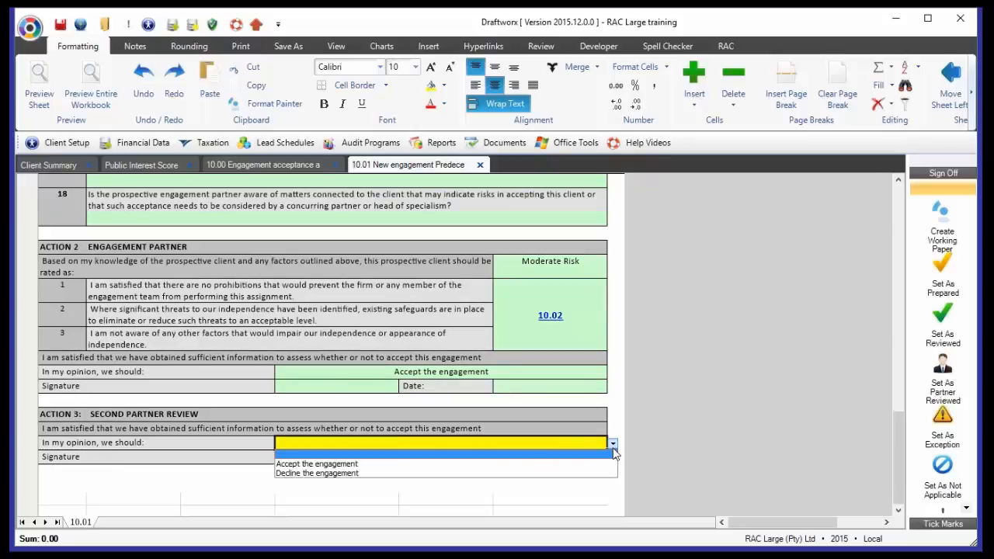
{"action": "left_click", "coordinate": [503, 456]}
{"action": "left_click", "coordinate": [613, 445]}
{"action": "left_click", "coordinate": [361, 464]}
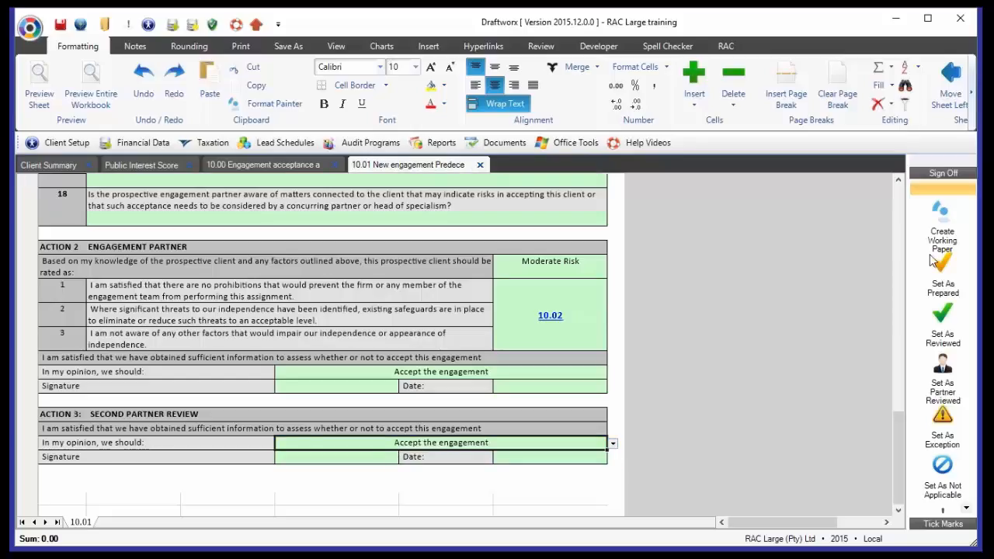
{"action": "left_click", "coordinate": [942, 376]}
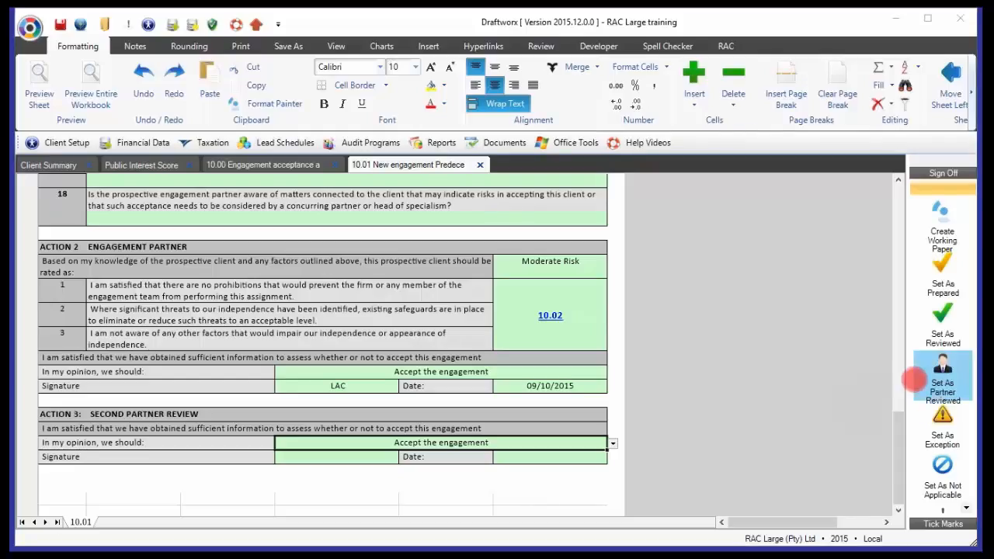